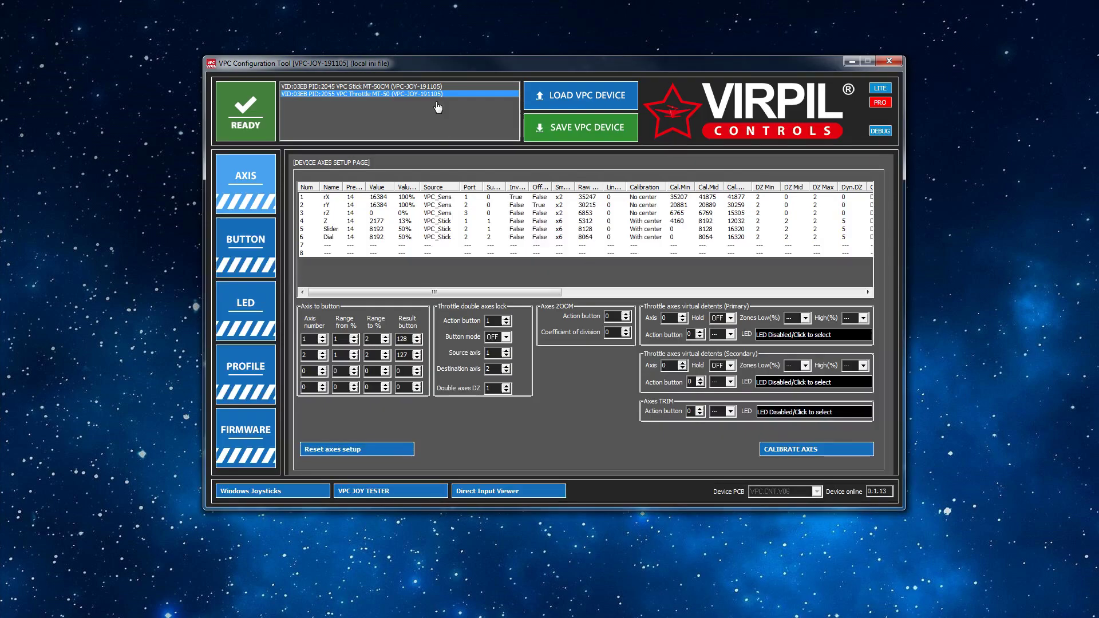
Load the MT-50 throttle's current configuration from its EEPROM into the tool.
{"action": "left_click", "coordinate": [569, 96]}
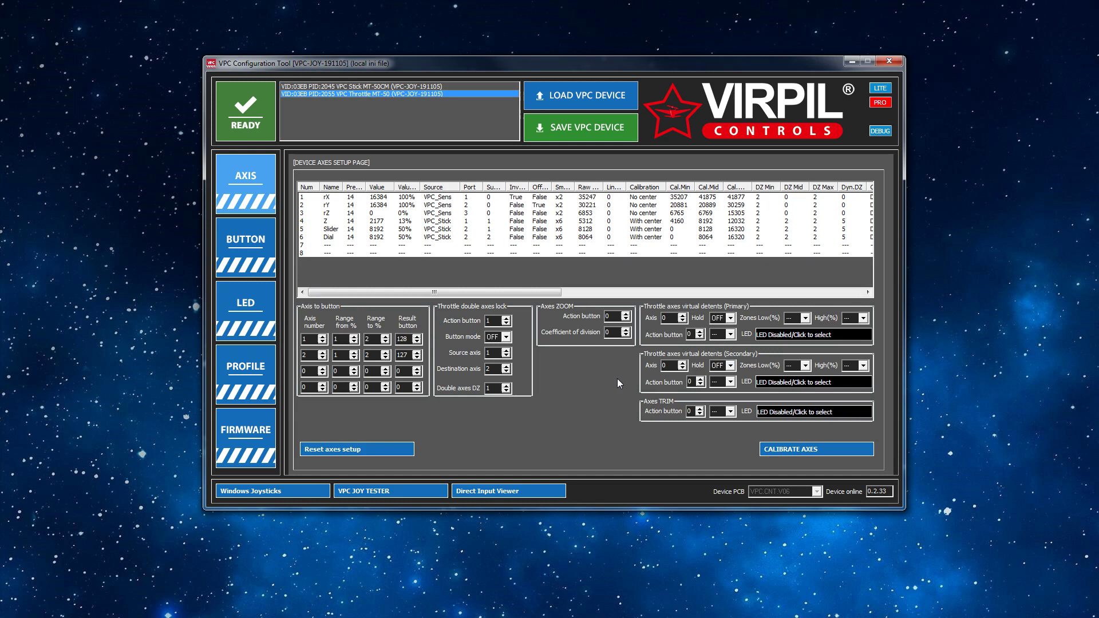
Show the throttle's button mapping page with axis-to-button entries 128 and 127.
{"action": "left_click", "coordinate": [264, 247]}
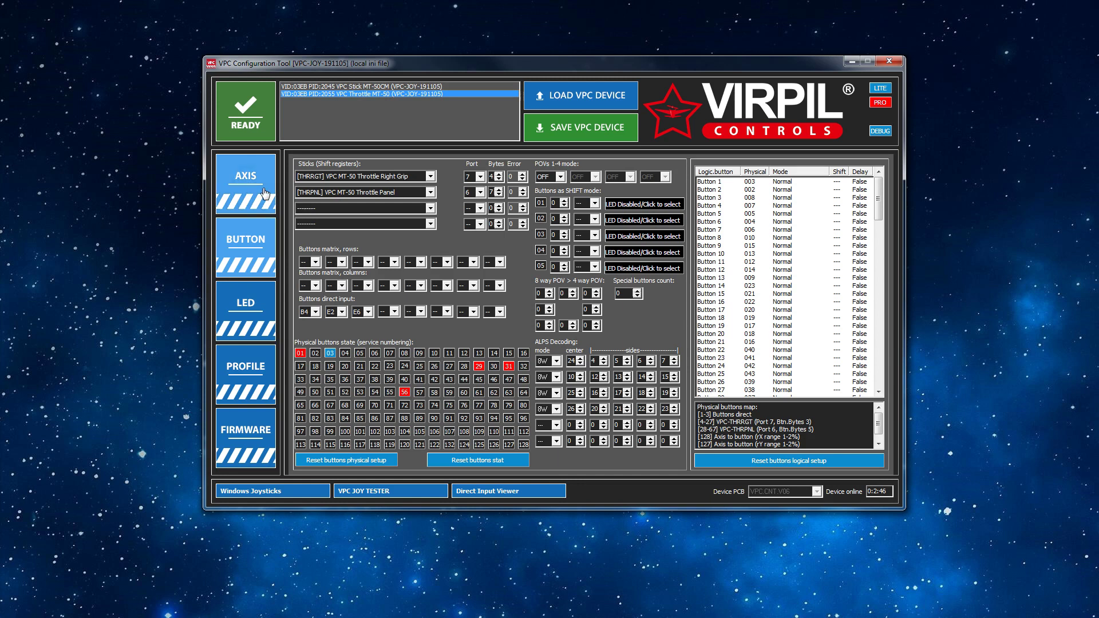
{"action": "left_click", "coordinate": [265, 200]}
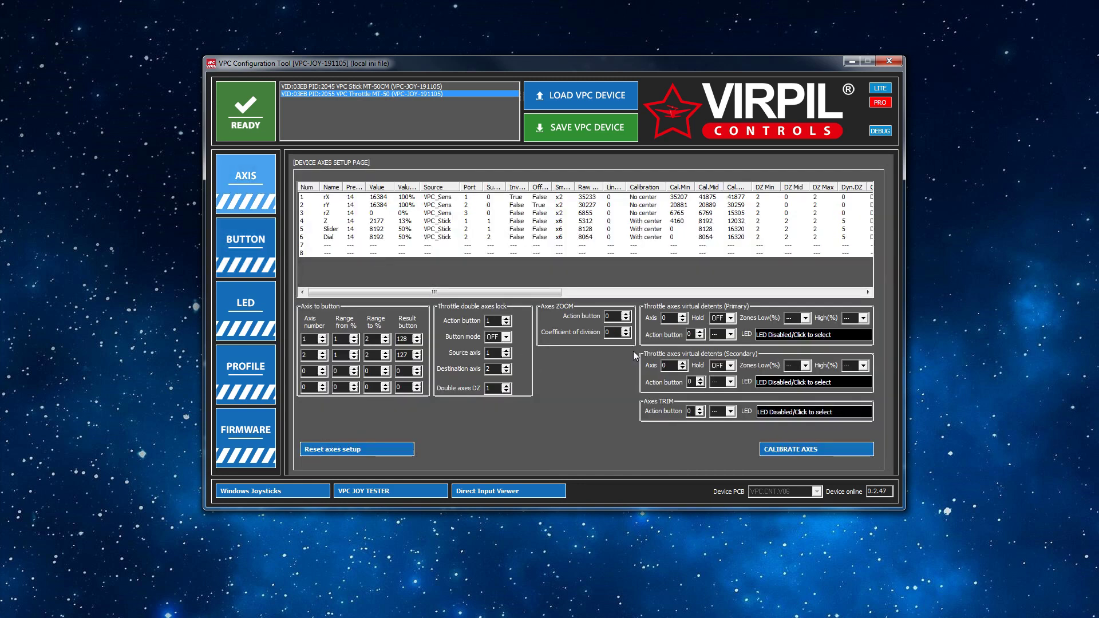
{"action": "left_click", "coordinate": [329, 201]}
{"action": "left_click", "coordinate": [330, 205]}
{"action": "left_click", "coordinate": [330, 197]}
{"action": "left_click", "coordinate": [331, 204]}
{"action": "left_click", "coordinate": [331, 198]}
{"action": "left_click", "coordinate": [332, 205]}
{"action": "left_click", "coordinate": [332, 197]}
{"action": "left_click", "coordinate": [334, 205]}
{"action": "left_click", "coordinate": [335, 197]}
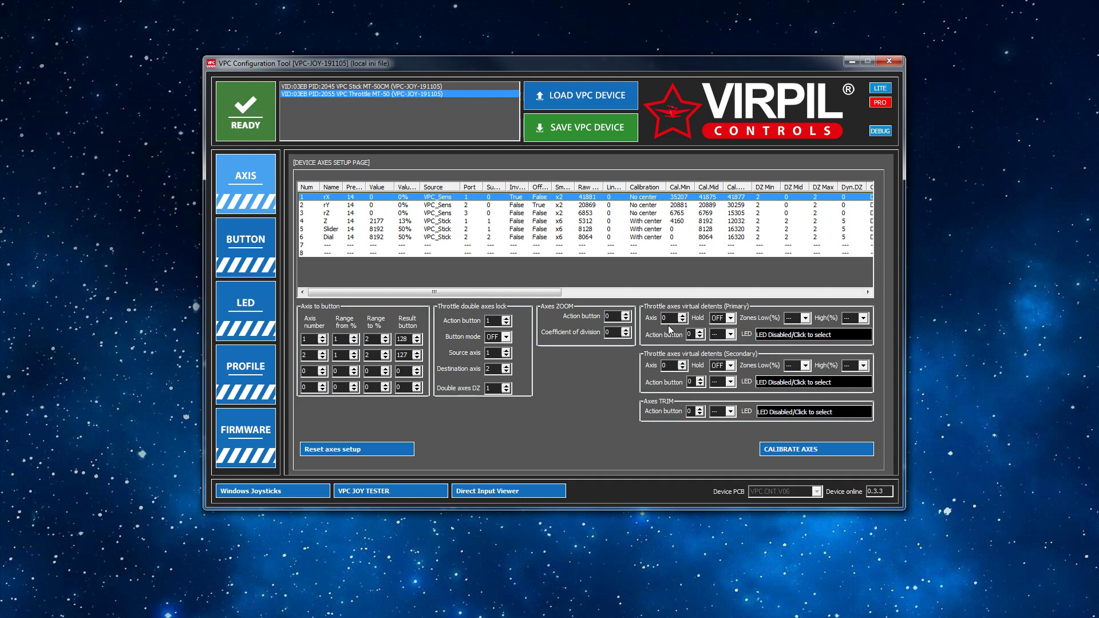
Assign primary detents to axis 1 and secondary to axis 2, both using action button 3 in ON mode.
{"action": "left_click", "coordinate": [683, 316]}
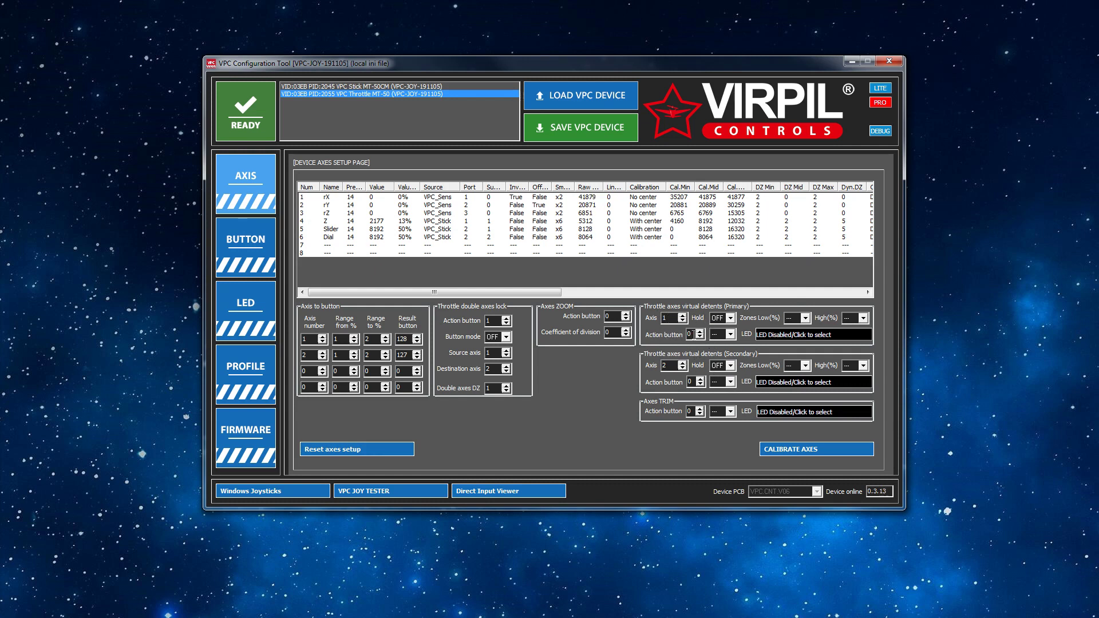
{"action": "left_click", "coordinate": [700, 332]}
{"action": "left_click", "coordinate": [700, 332]}
{"action": "left_click", "coordinate": [700, 379]}
{"action": "left_click", "coordinate": [700, 379]}
{"action": "left_click", "coordinate": [730, 384]}
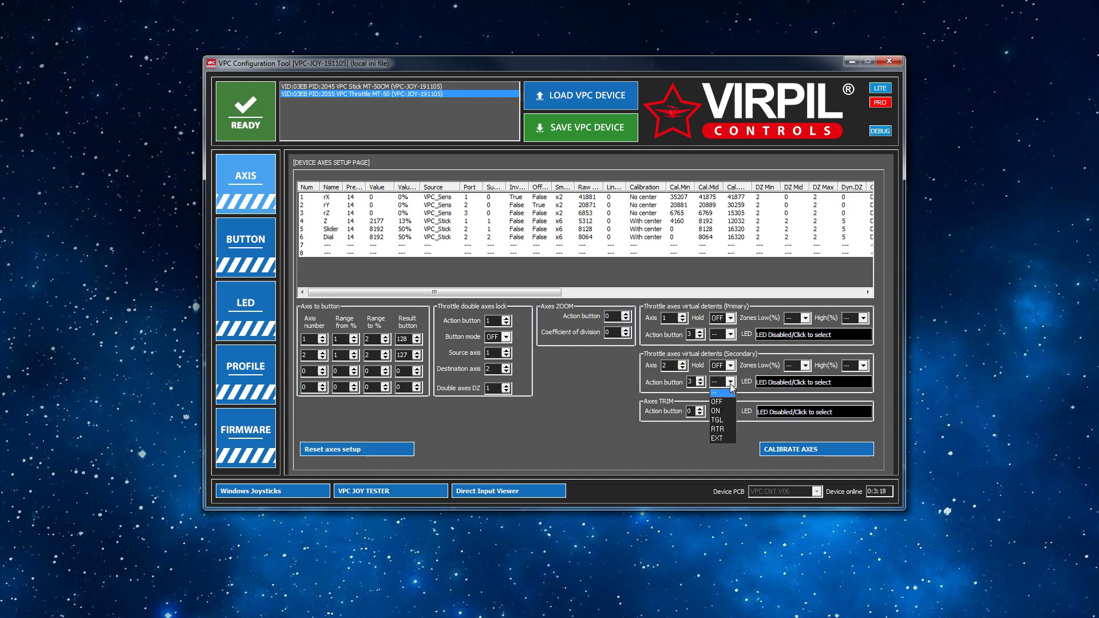
{"action": "left_click", "coordinate": [720, 413]}
{"action": "left_click", "coordinate": [731, 333]}
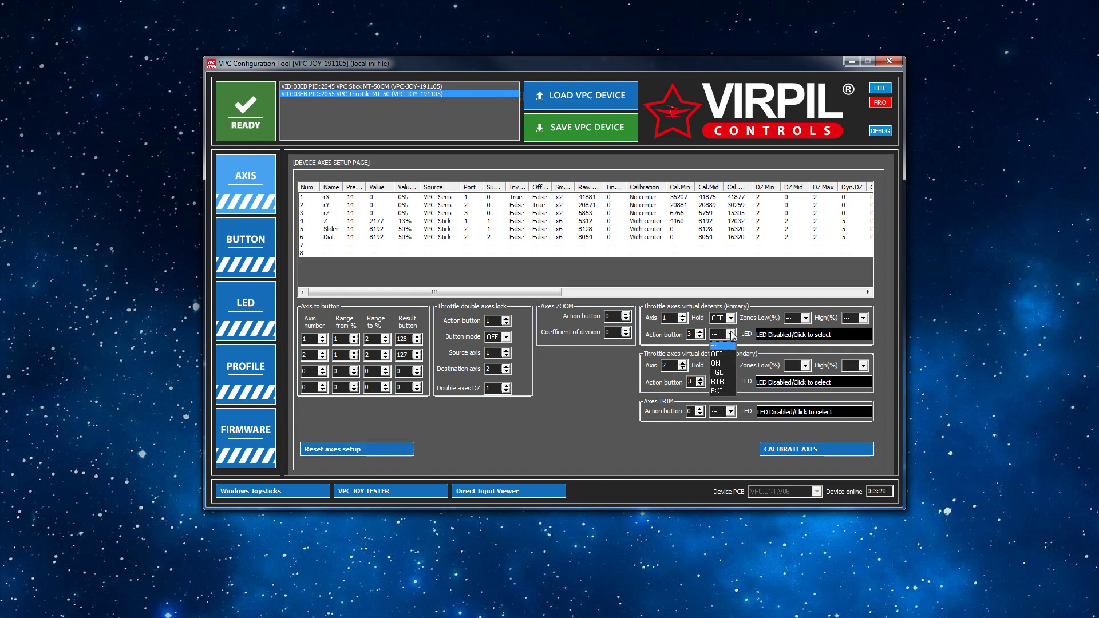
{"action": "left_click", "coordinate": [726, 365]}
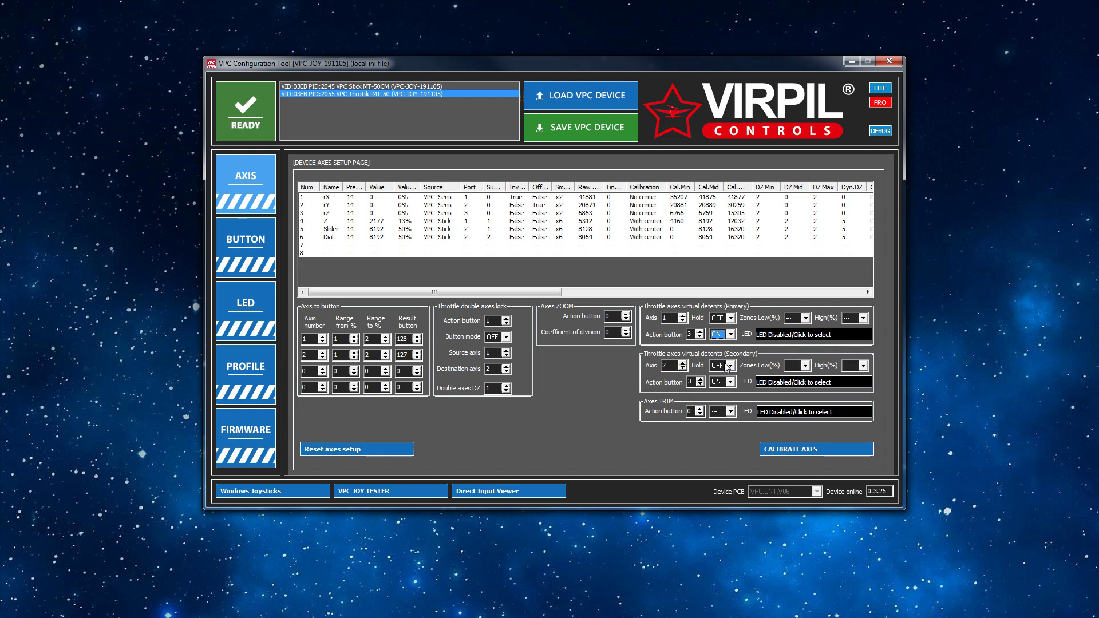
Set the primary detent zone to Low 5,0% and High 95,0%.
{"action": "left_click", "coordinate": [805, 318]}
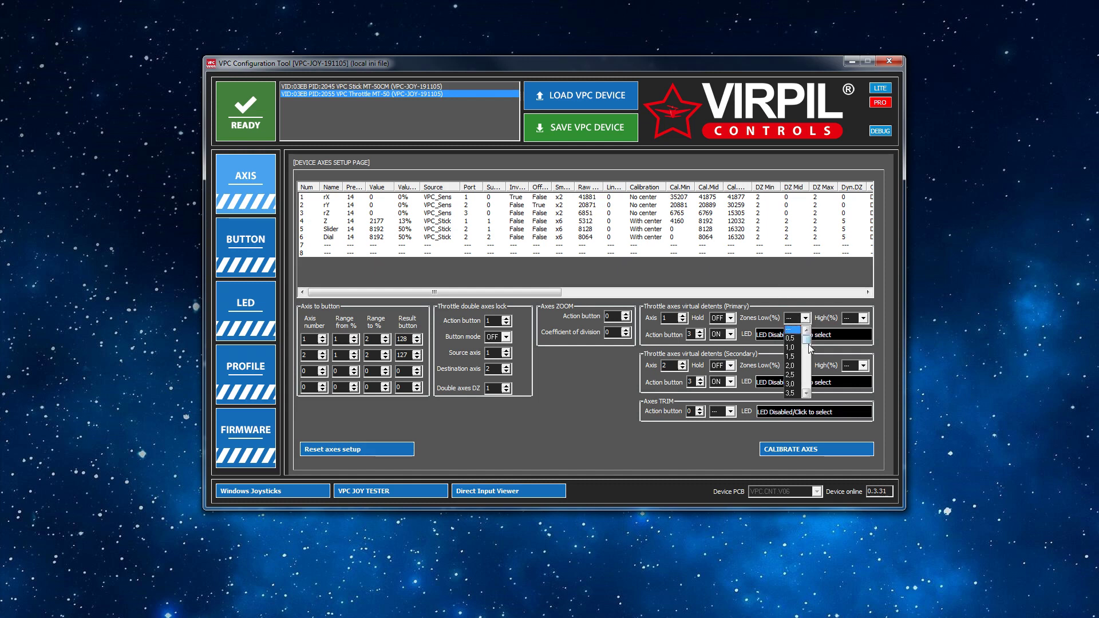
{"action": "scroll", "coordinate": [810, 345], "scroll_direction": "down", "scroll_amount": 2}
{"action": "left_click", "coordinate": [796, 376]}
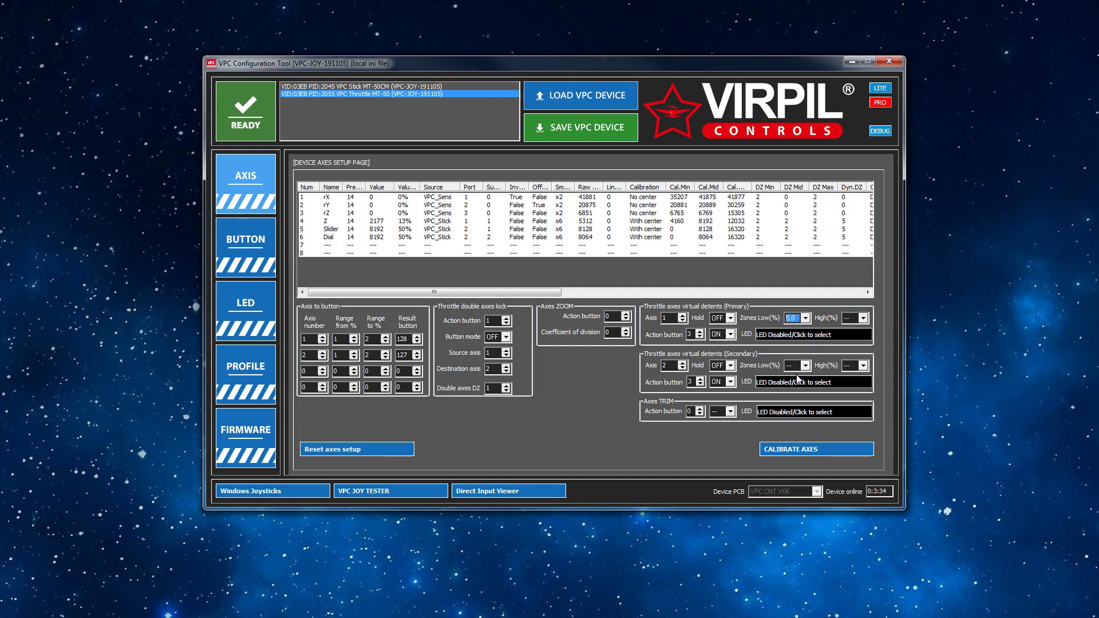
{"action": "left_click", "coordinate": [863, 319]}
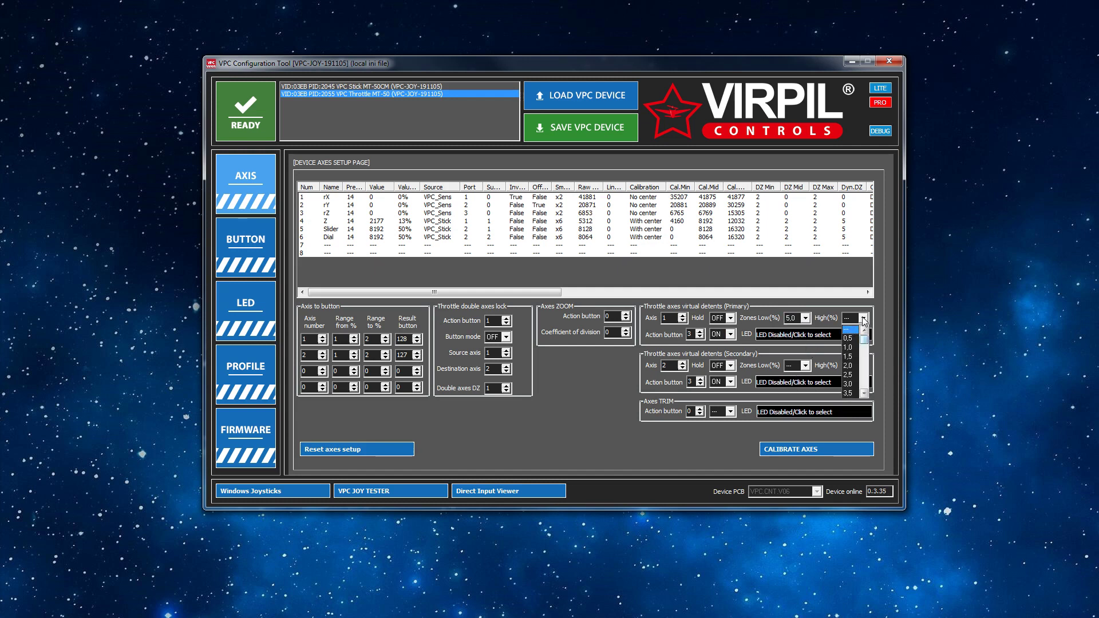
{"action": "left_click_drag", "start_coordinate": [864, 341], "coordinate": [865, 384]}
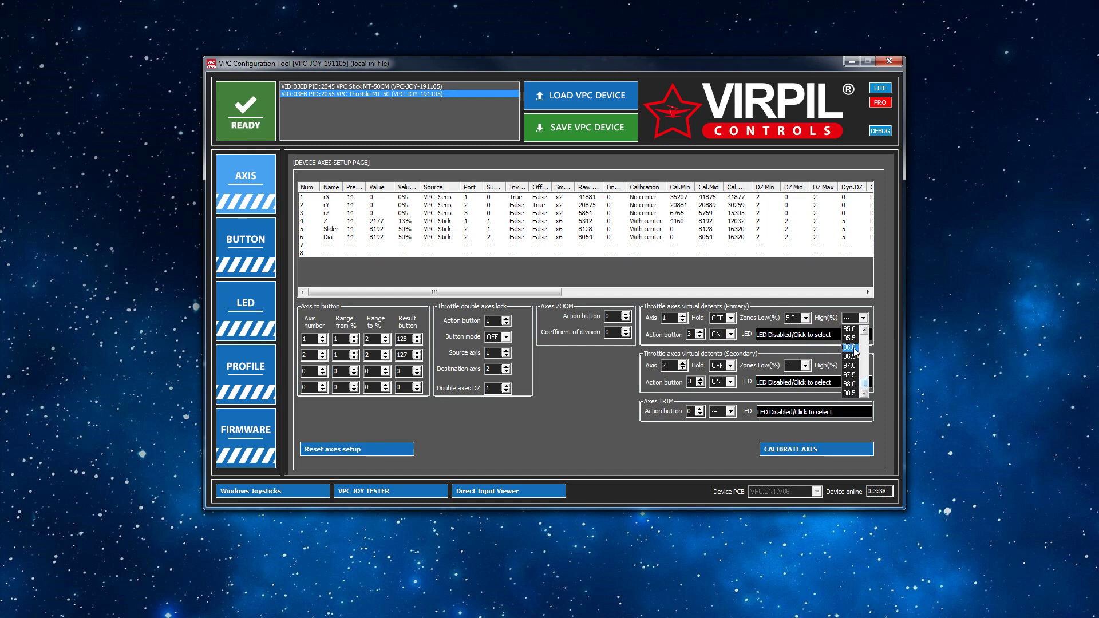
{"action": "left_click", "coordinate": [850, 330]}
Set the secondary detent zone to Low 5,0% and High 95,0%.
{"action": "left_click", "coordinate": [806, 366]}
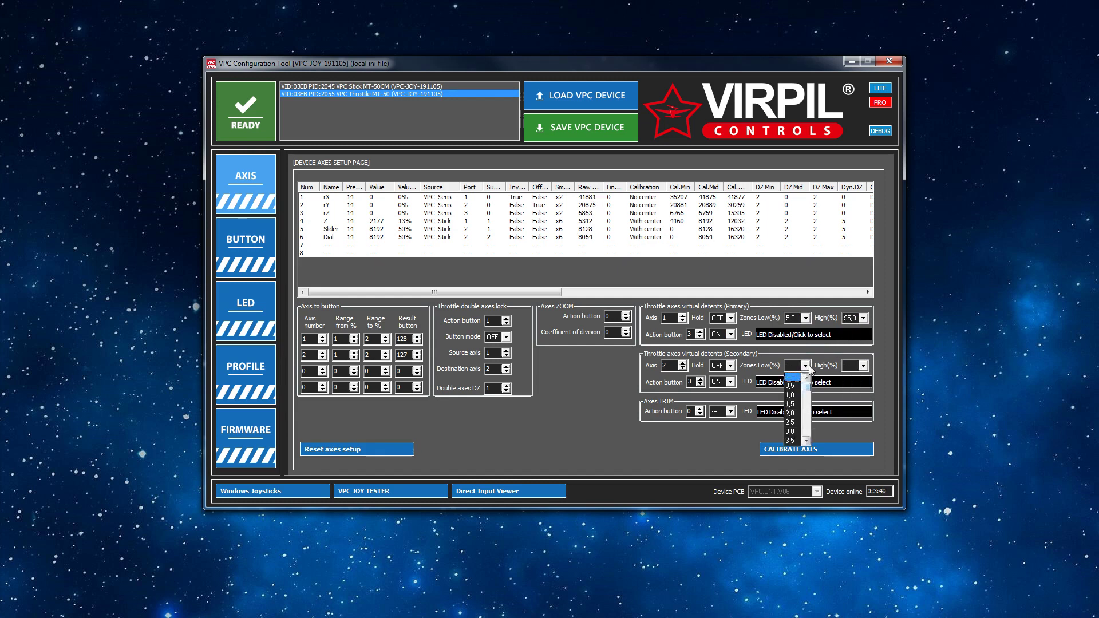
{"action": "scroll", "coordinate": [801, 400], "scroll_direction": "down", "scroll_amount": 1}
{"action": "scroll", "coordinate": [801, 401], "scroll_direction": "down", "scroll_amount": 1}
{"action": "left_click", "coordinate": [798, 413]}
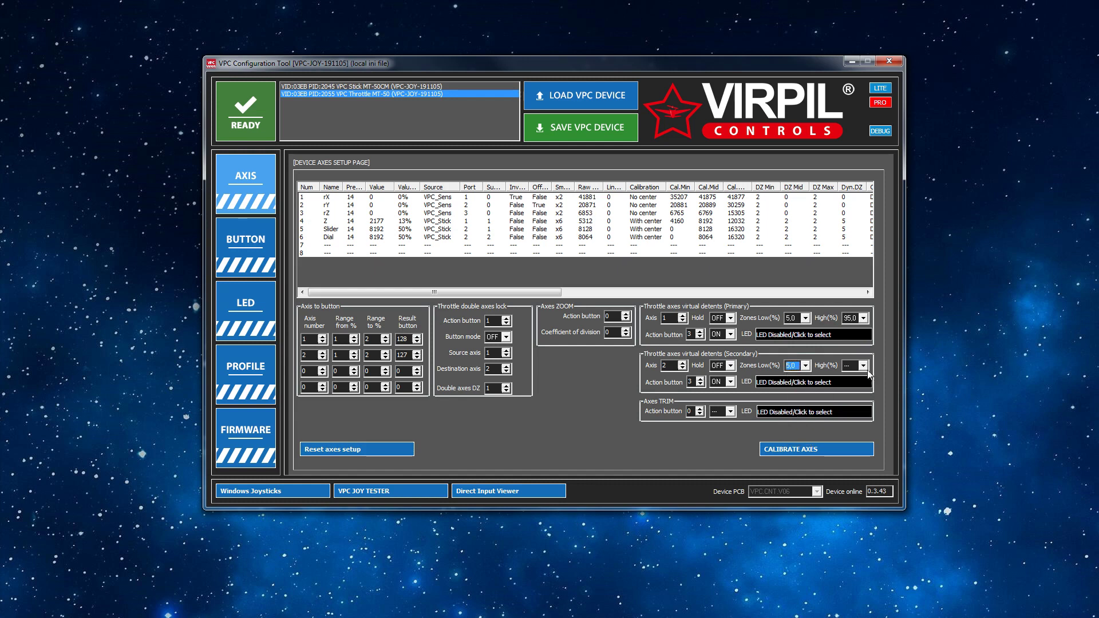
{"action": "left_click", "coordinate": [863, 366]}
{"action": "left_click_drag", "start_coordinate": [864, 381], "coordinate": [865, 435]}
{"action": "left_click", "coordinate": [864, 440]}
{"action": "left_click", "coordinate": [864, 440]}
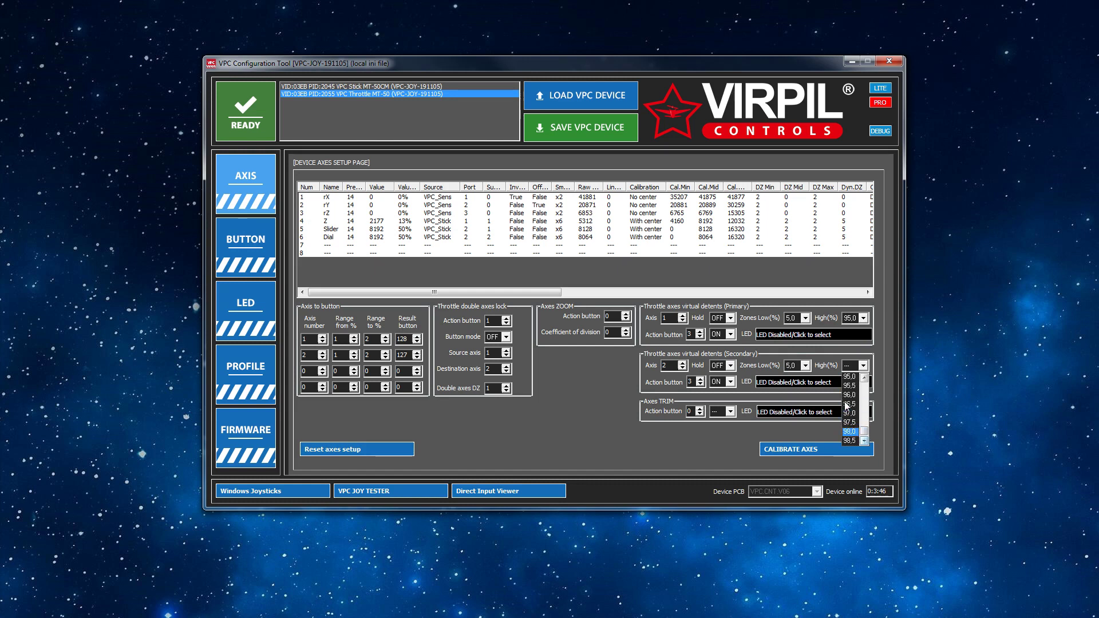
{"action": "left_click", "coordinate": [850, 377]}
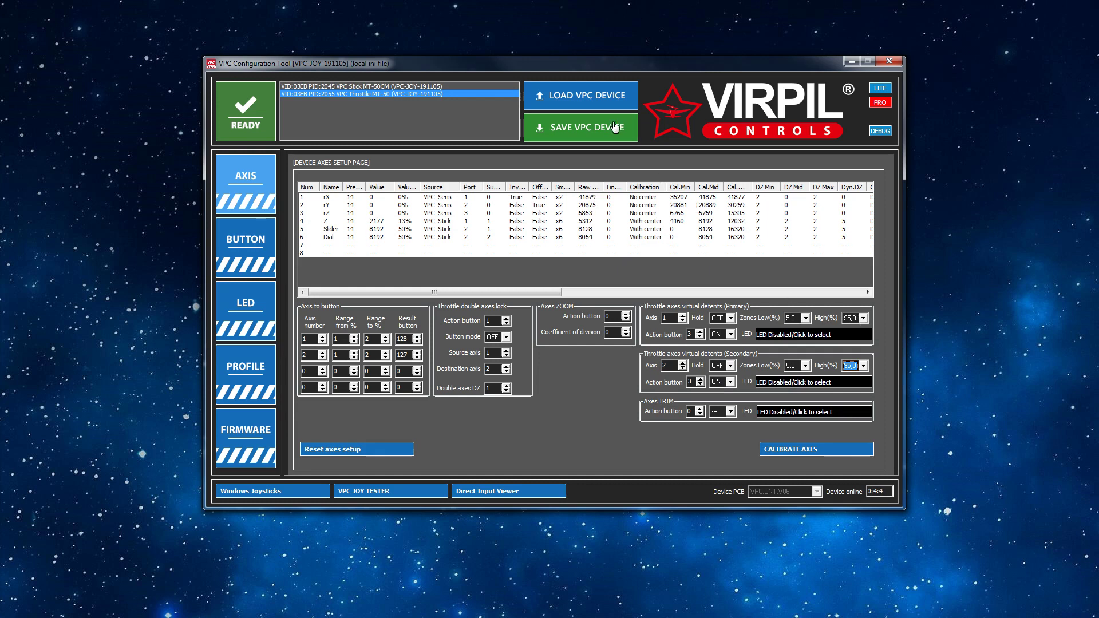
Drive both detent LEDs with the [G2] [THRPNL] VPC MT-50 Throttle Panel LED in red.
{"action": "left_click", "coordinate": [797, 339]}
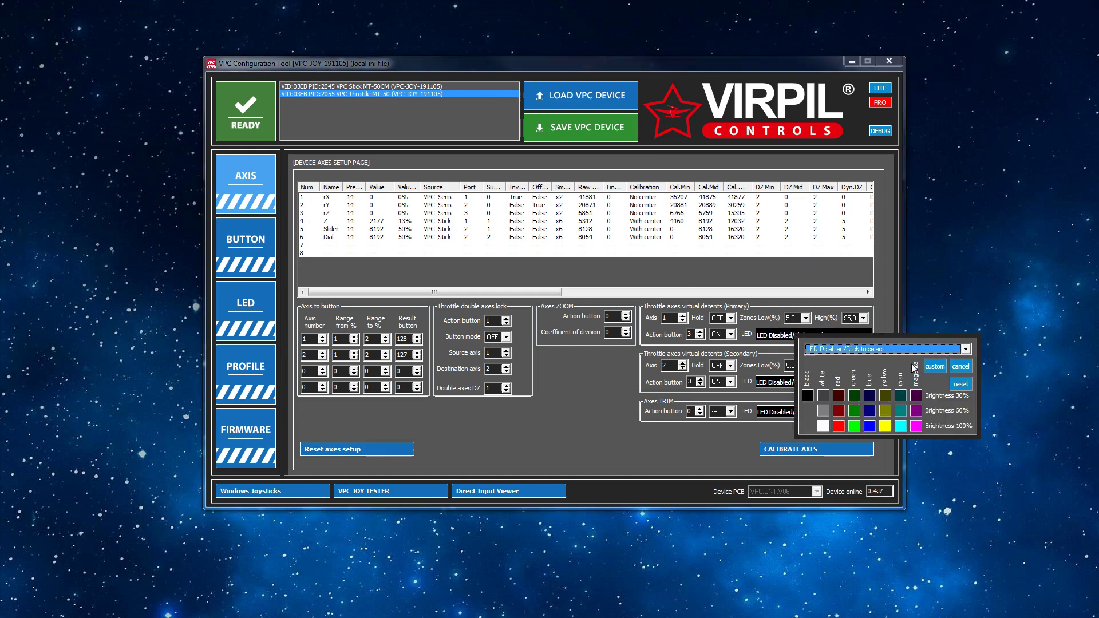
{"action": "left_click", "coordinate": [968, 348]}
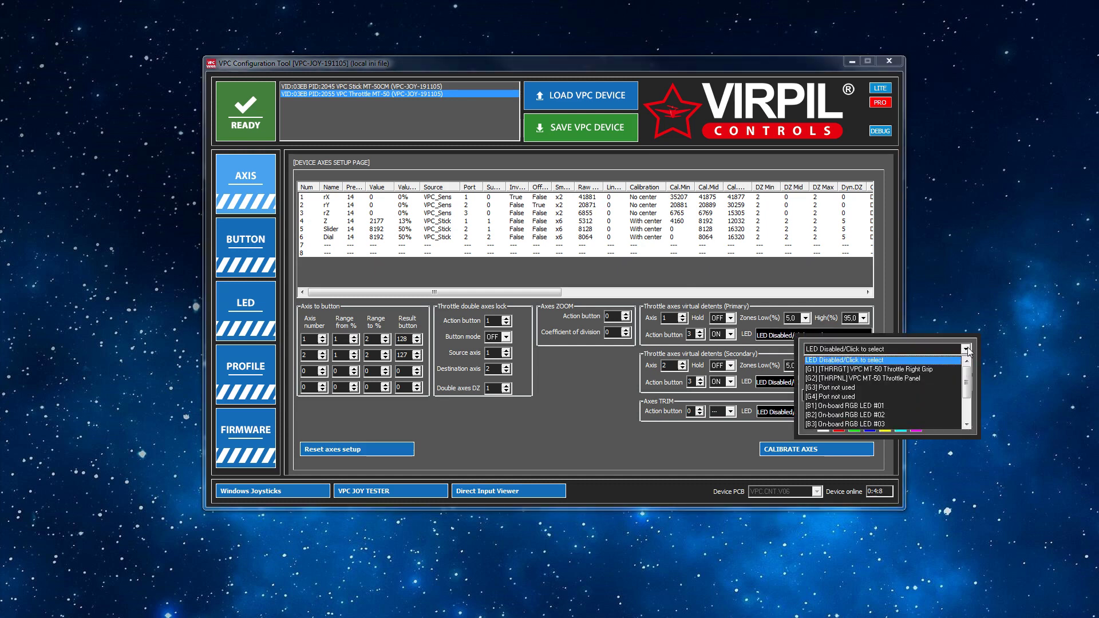
{"action": "left_click", "coordinate": [923, 378]}
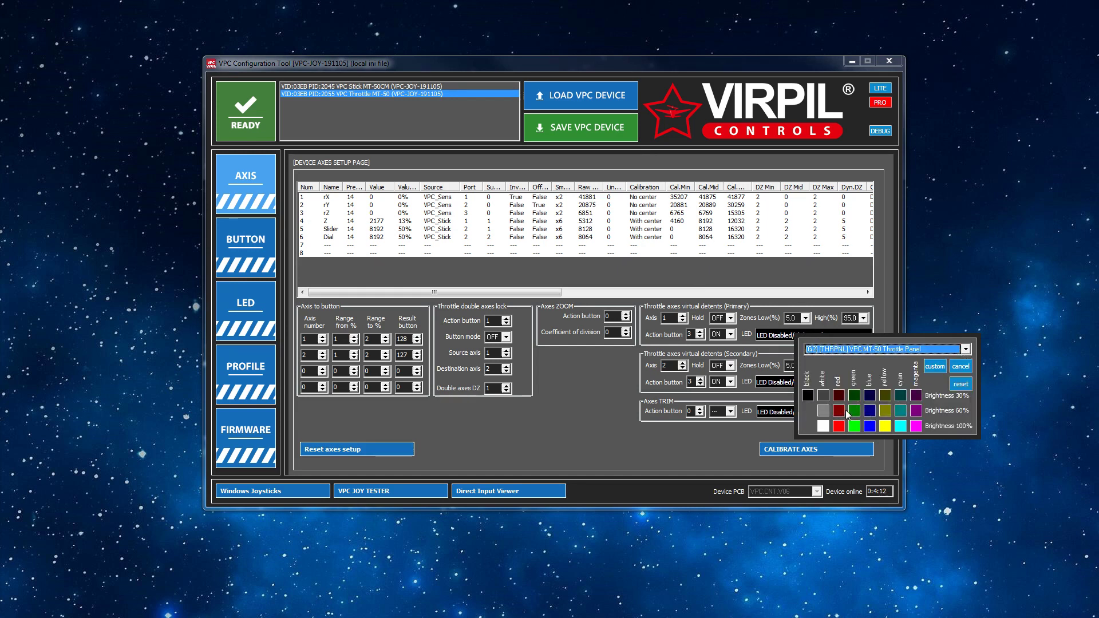
{"action": "left_click", "coordinate": [840, 412]}
{"action": "left_click", "coordinate": [855, 383]}
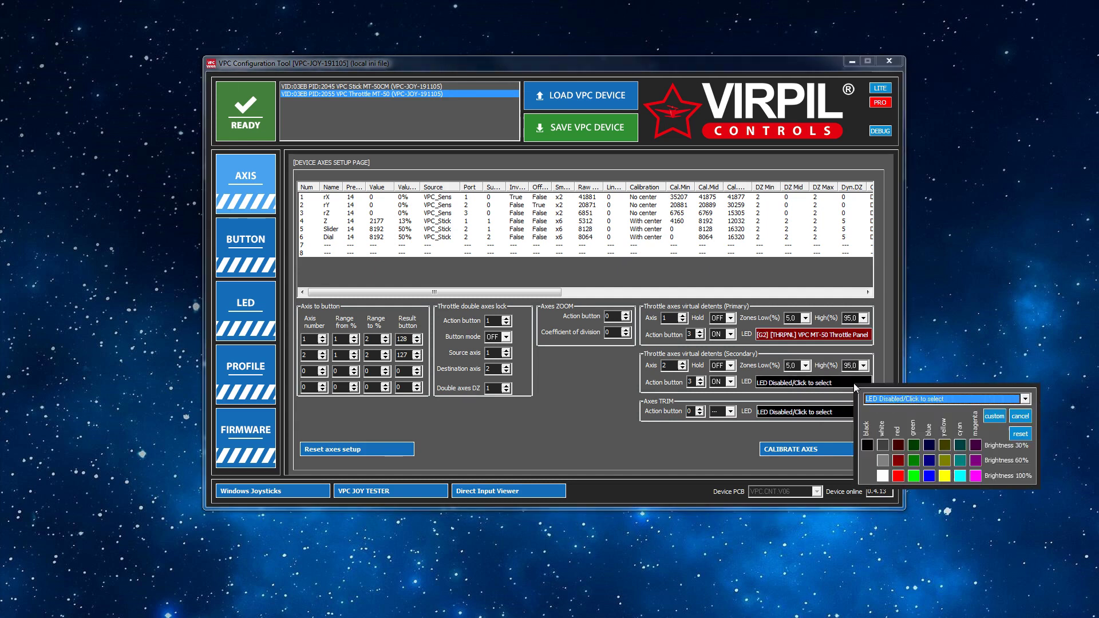
{"action": "left_click", "coordinate": [1025, 399]}
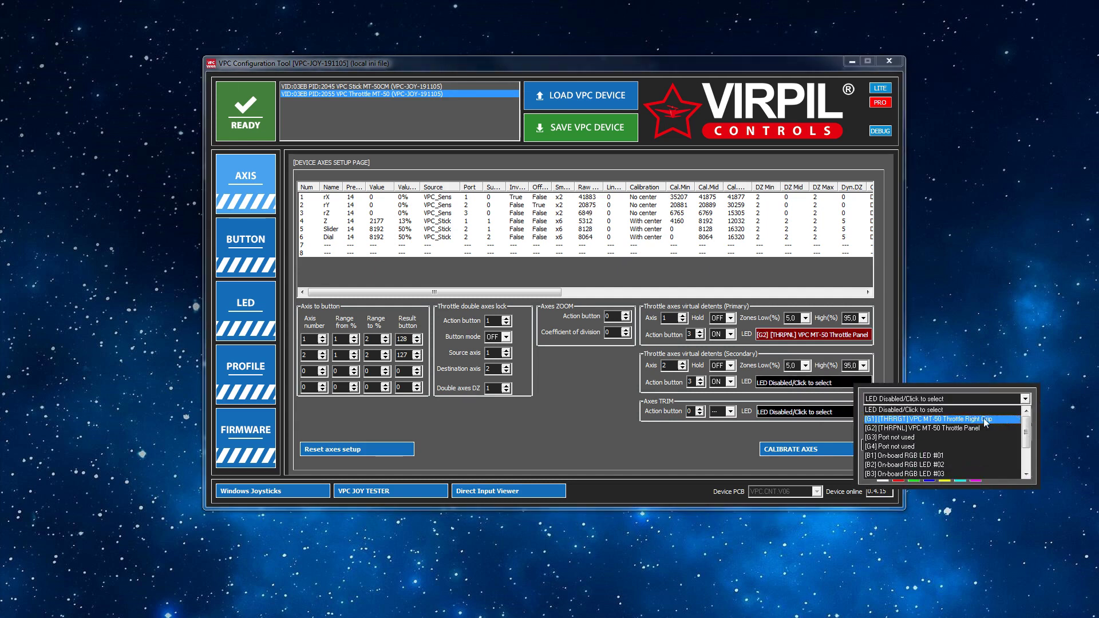
{"action": "left_click", "coordinate": [980, 428]}
{"action": "left_click", "coordinate": [900, 461]}
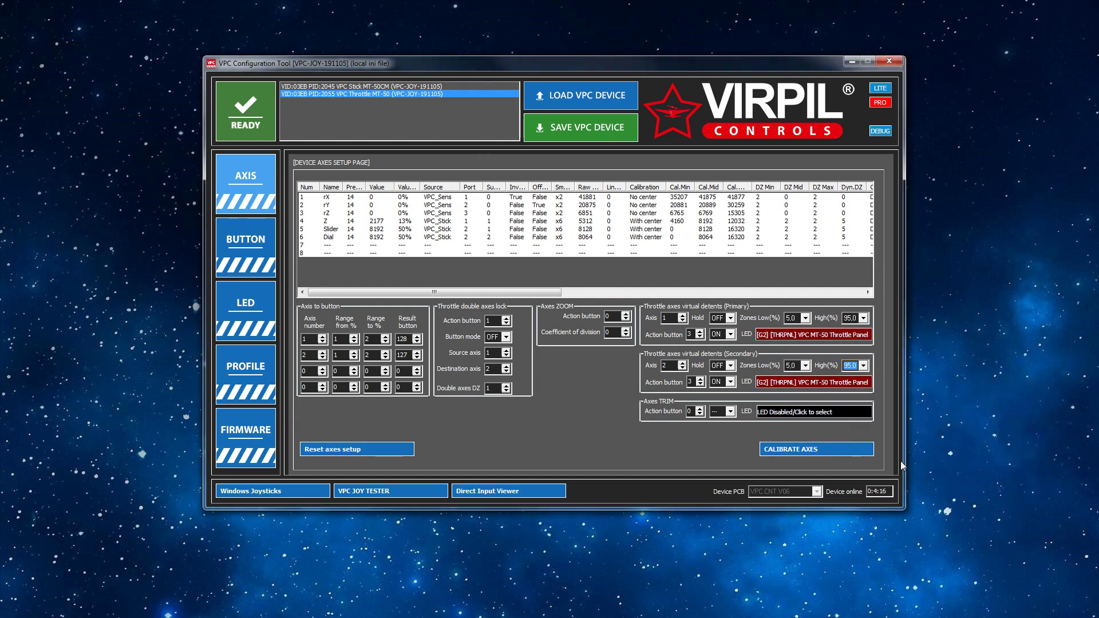
Save the configuration to the throttle and watch the rX axis readings.
{"action": "left_click", "coordinate": [562, 124]}
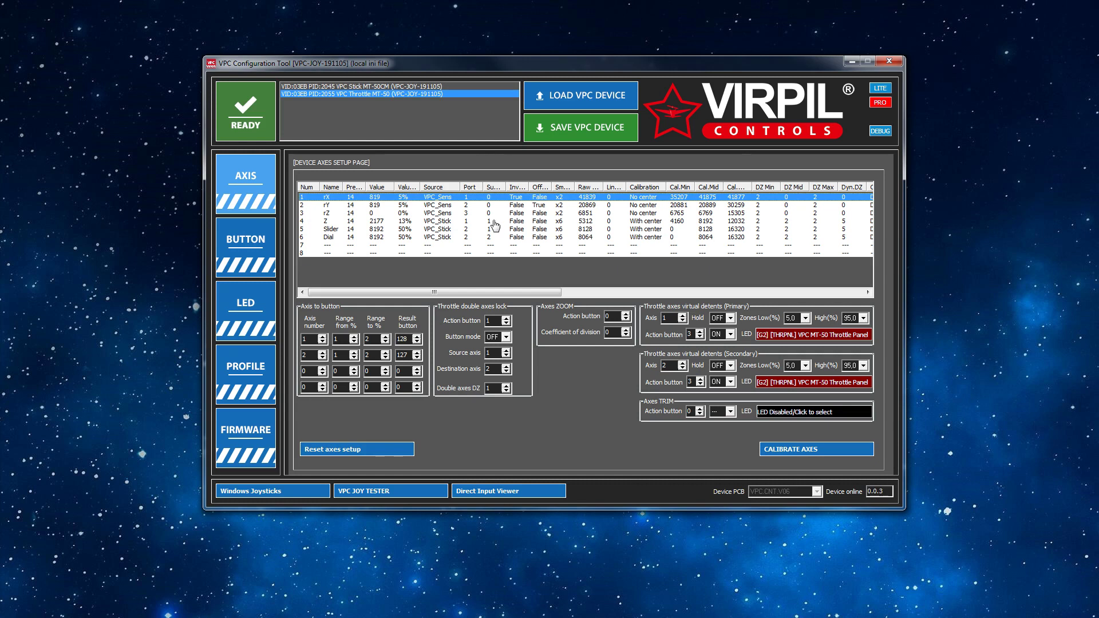
{"action": "left_click", "coordinate": [437, 198]}
Check the rY axis readings and change both detent LED colours to black.
{"action": "left_click", "coordinate": [413, 207]}
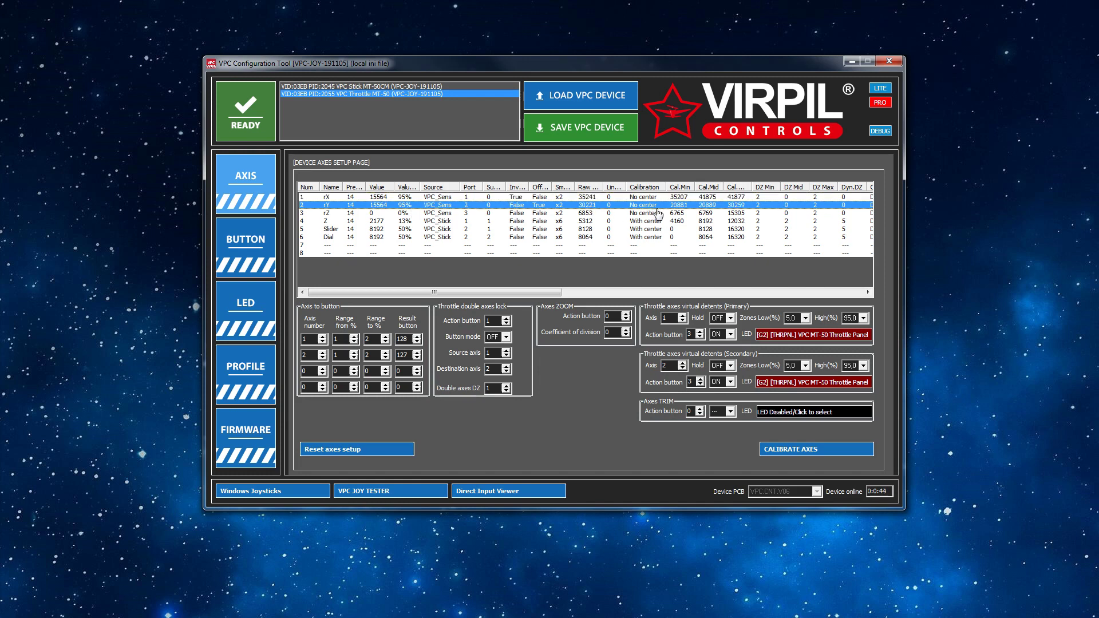
{"action": "left_click", "coordinate": [784, 337]}
{"action": "left_click", "coordinate": [797, 397]}
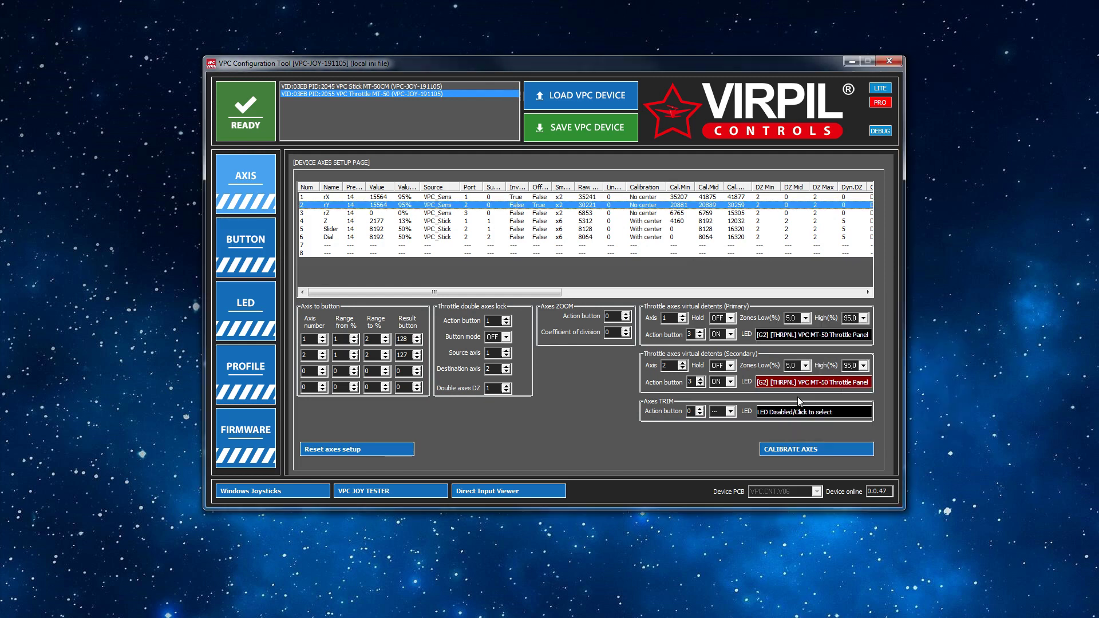
{"action": "left_click", "coordinate": [788, 385]}
{"action": "left_click", "coordinate": [796, 440]}
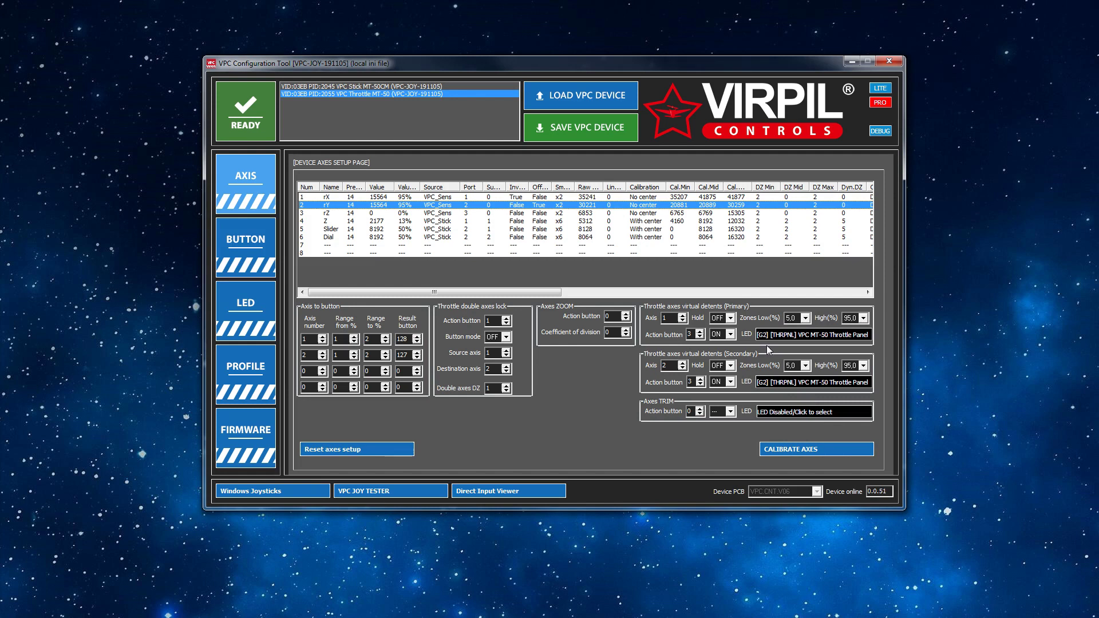
Set Hold to ON for the primary and secondary detents.
{"action": "left_click", "coordinate": [731, 319]}
{"action": "left_click", "coordinate": [730, 339]}
{"action": "left_click", "coordinate": [731, 366]}
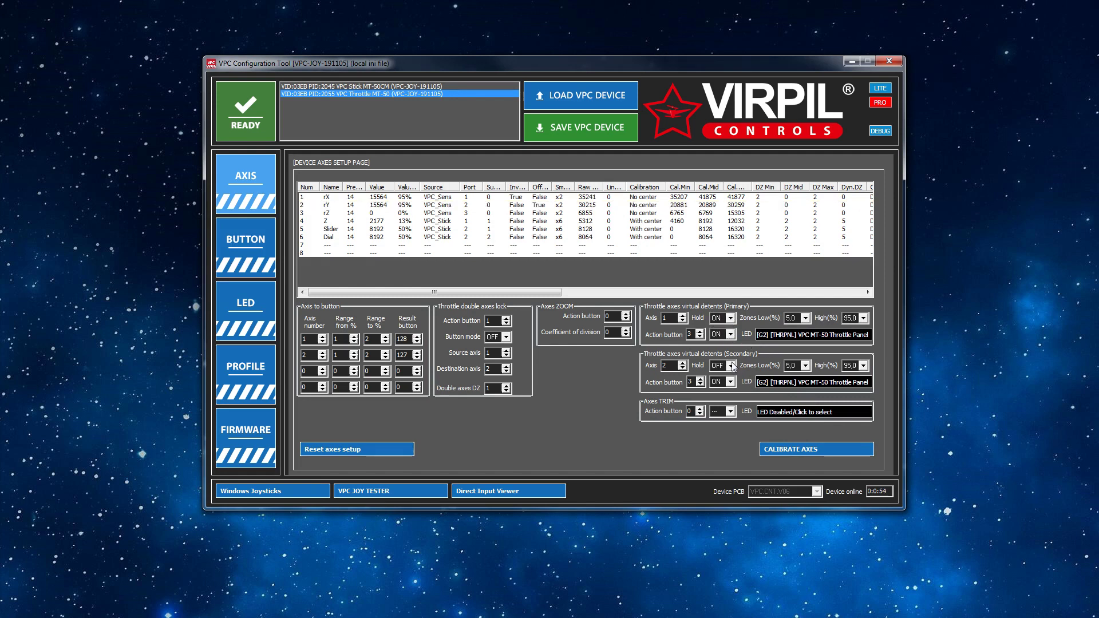
Write the final detent settings to the throttle's EEPROM with SAVE VPC DEVICE.
{"action": "left_click", "coordinate": [611, 137]}
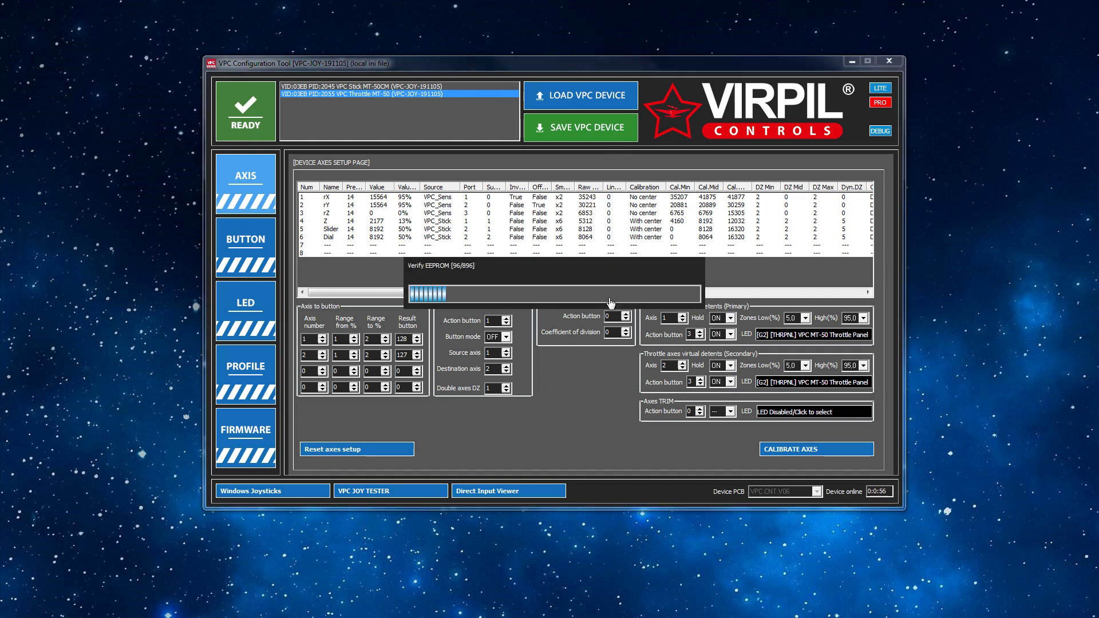